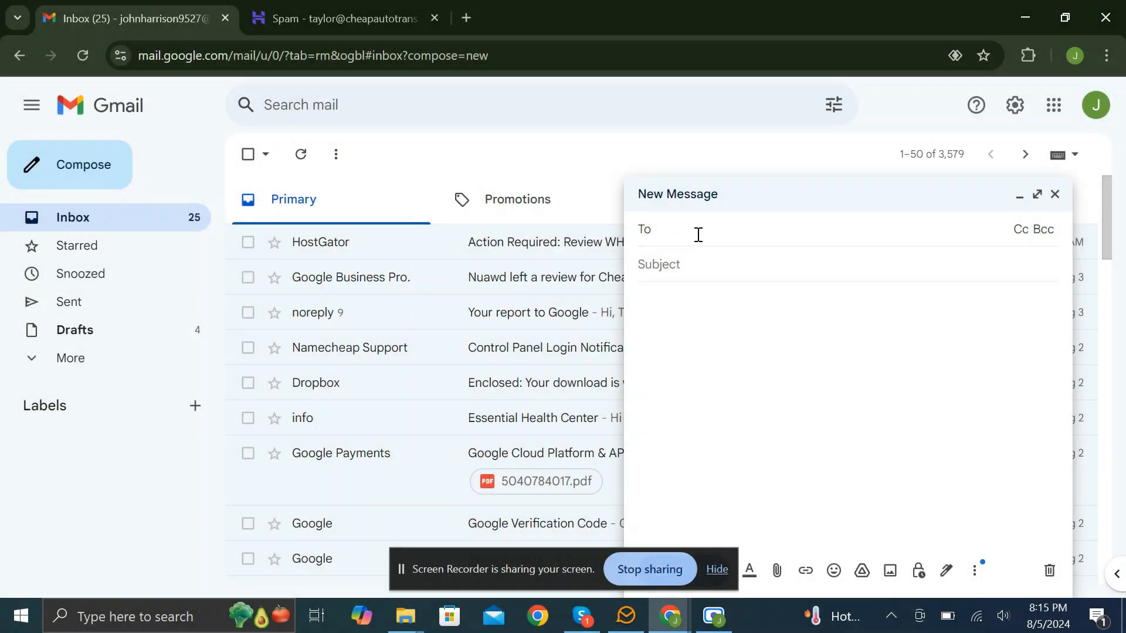
Address the new message to the suggested cheapautotrans.com contact and paste the prepared order form text into the body
{"action": "type", "text": "tay"}
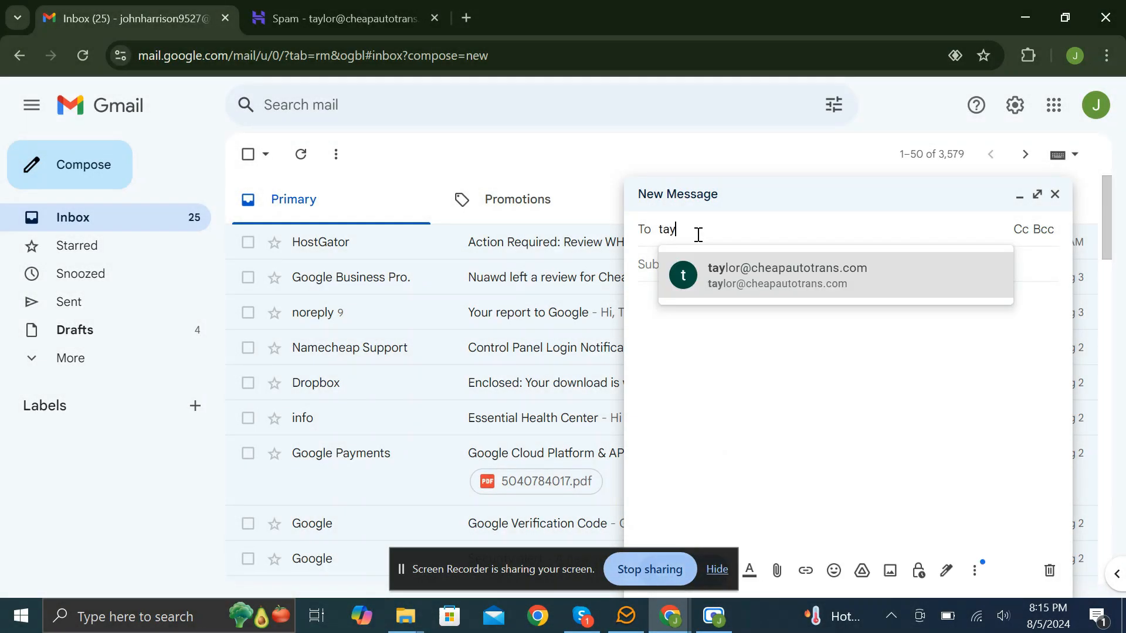
{"action": "left_click", "coordinate": [720, 274]}
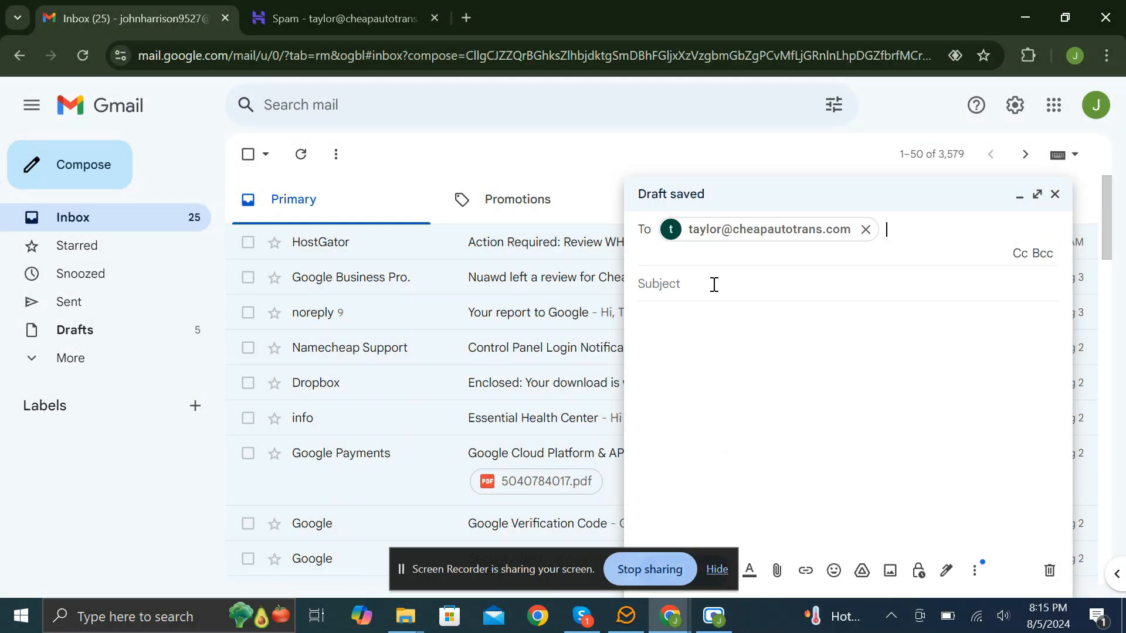
{"action": "left_click", "coordinate": [705, 330]}
{"action": "right_click", "coordinate": [704, 337]}
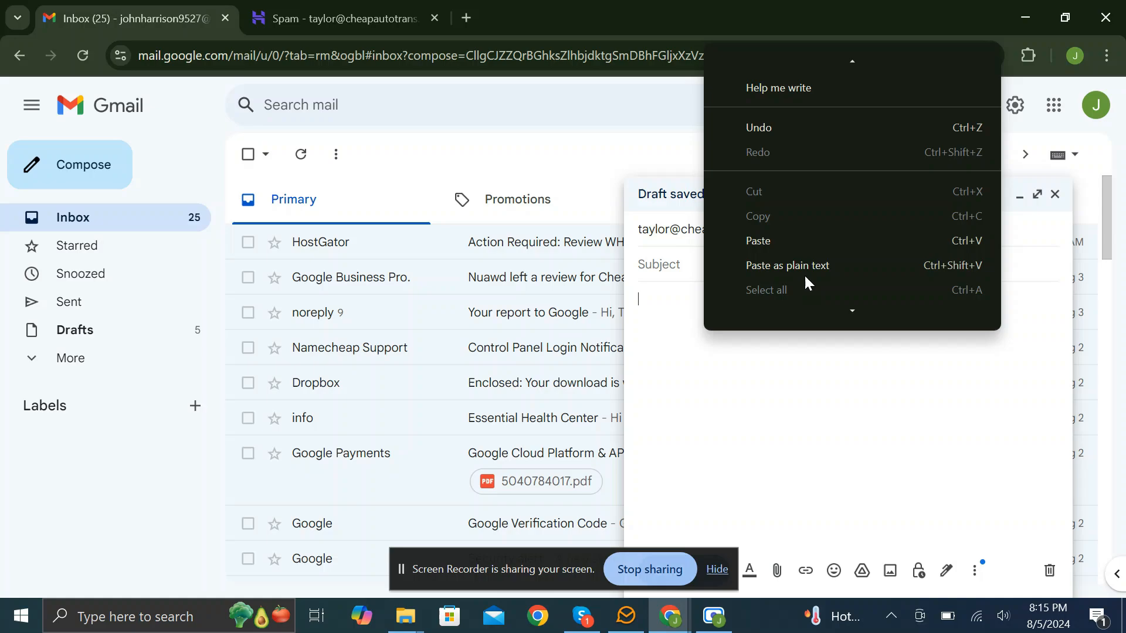
{"action": "left_click", "coordinate": [830, 243]}
Enter the subject "Link to Order Form" and send the message
{"action": "left_click", "coordinate": [711, 260]}
{"action": "type", "text": "L"}
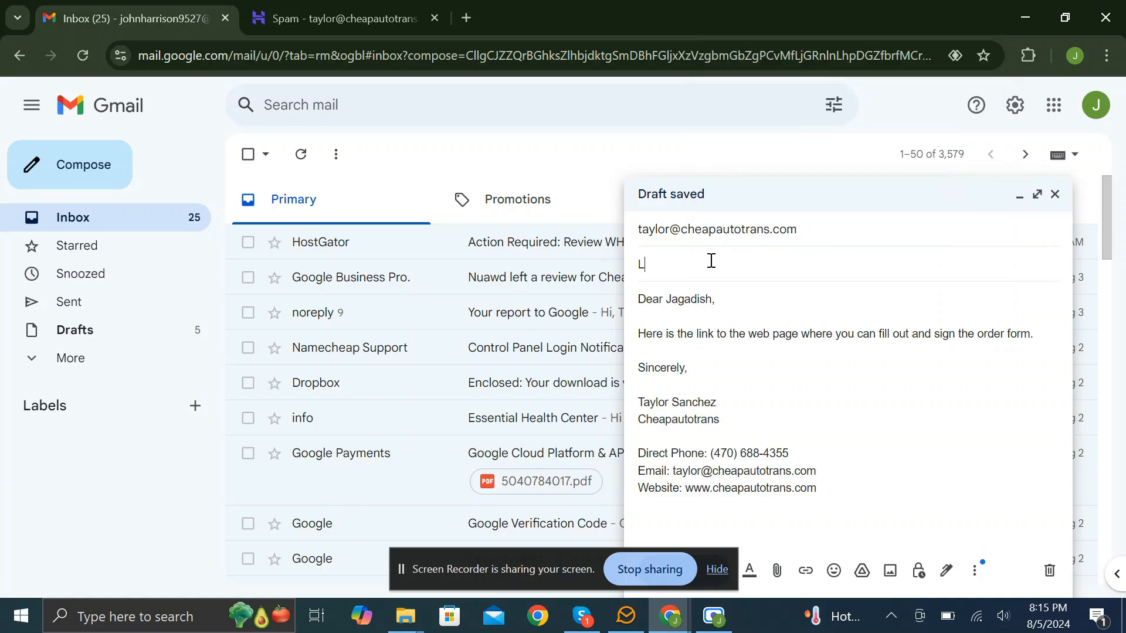
{"action": "type", "text": "inkk"}
{"action": "key", "text": "BackSpace"}
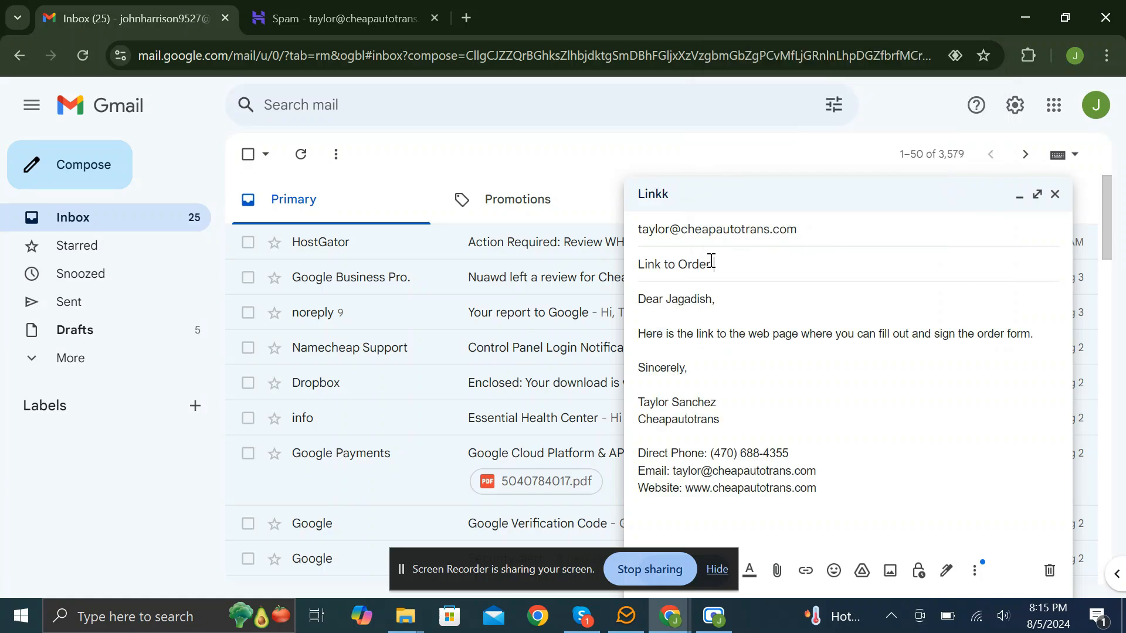
{"action": "left_click", "coordinate": [757, 324]}
{"action": "left_click_drag", "start_coordinate": [558, 561], "coordinate": [436, 563]}
{"action": "left_click", "coordinate": [669, 572]}
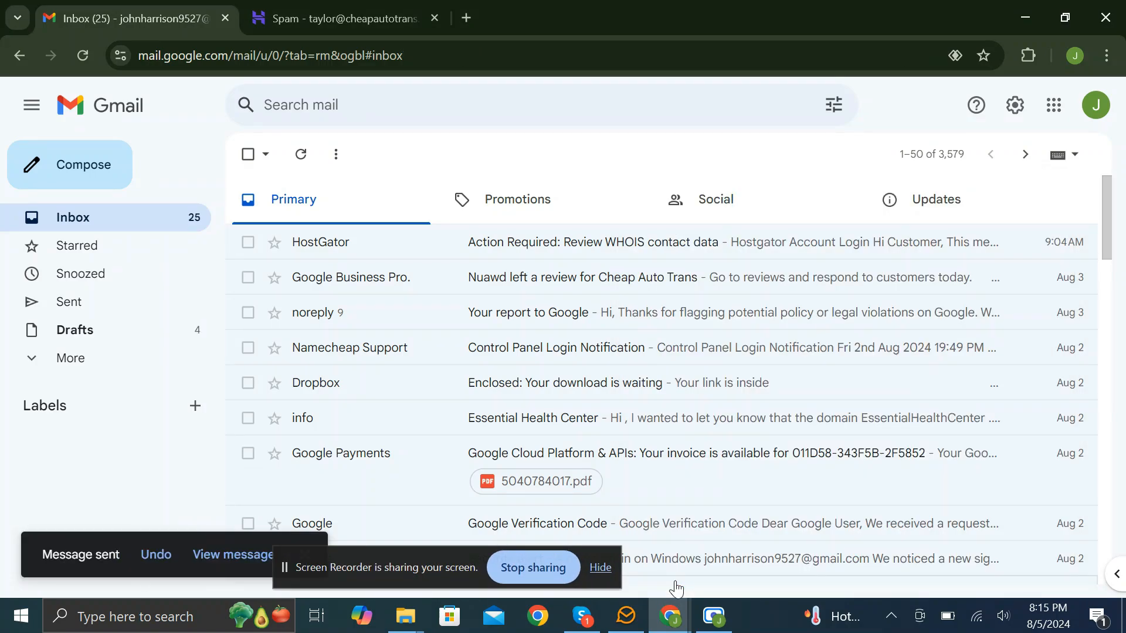
Switch to the Hostinger webmail, refresh the Spam folder and open the "Link to Order Form" message
{"action": "left_click", "coordinate": [395, 17]}
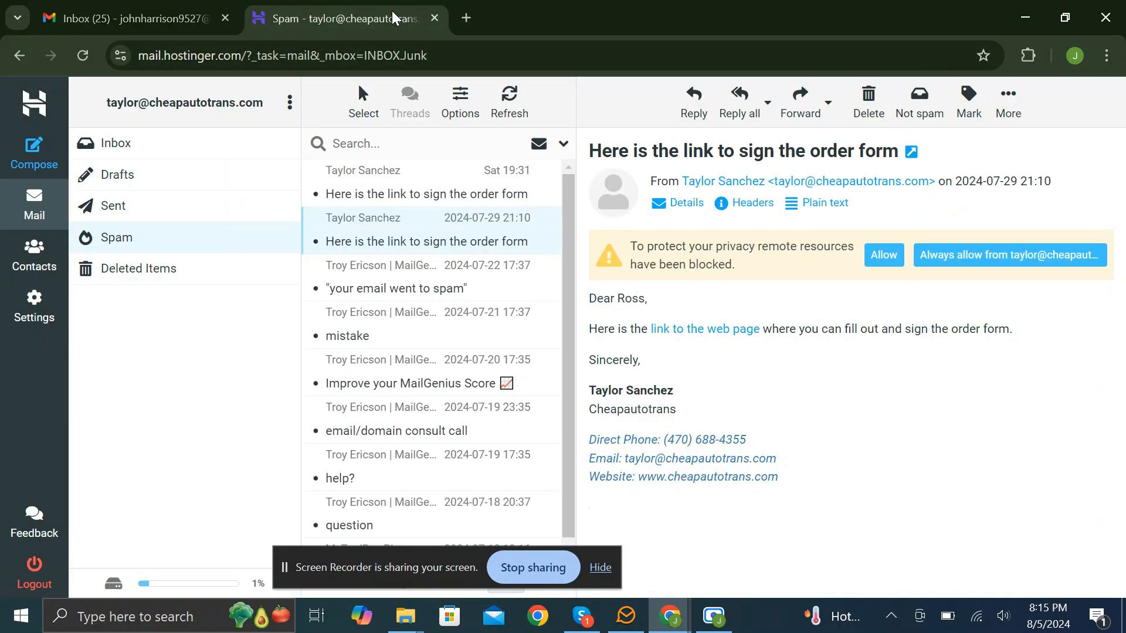
{"action": "left_click", "coordinate": [506, 112]}
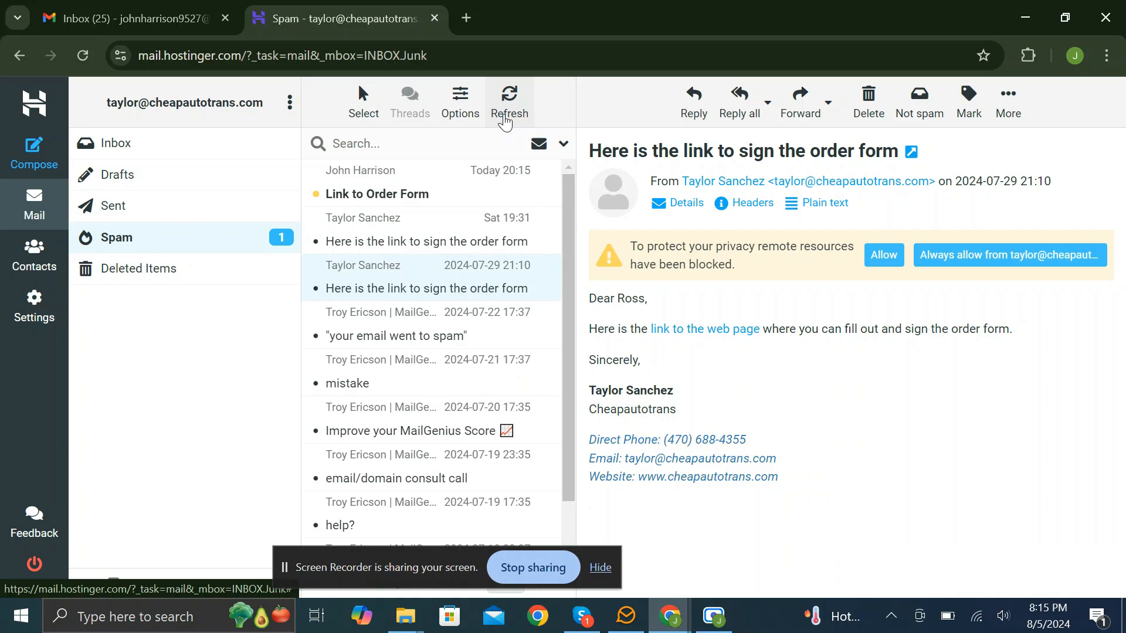
{"action": "left_click", "coordinate": [446, 189]}
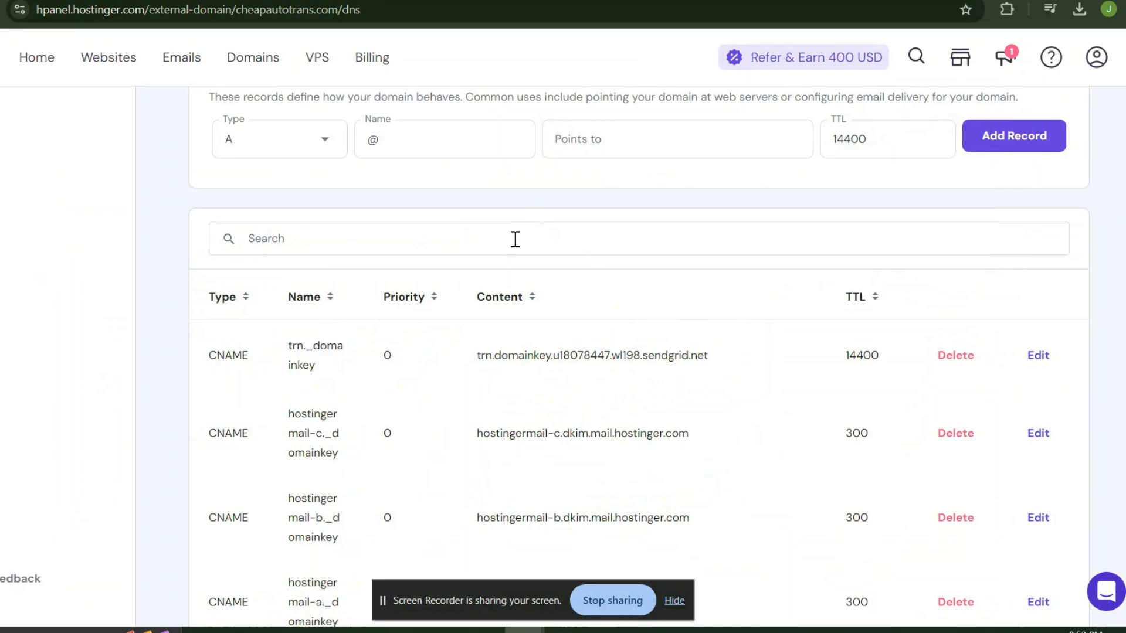
Search the domain's DNS records for "spf" and for "dmarc"
{"action": "left_click", "coordinate": [548, 254]}
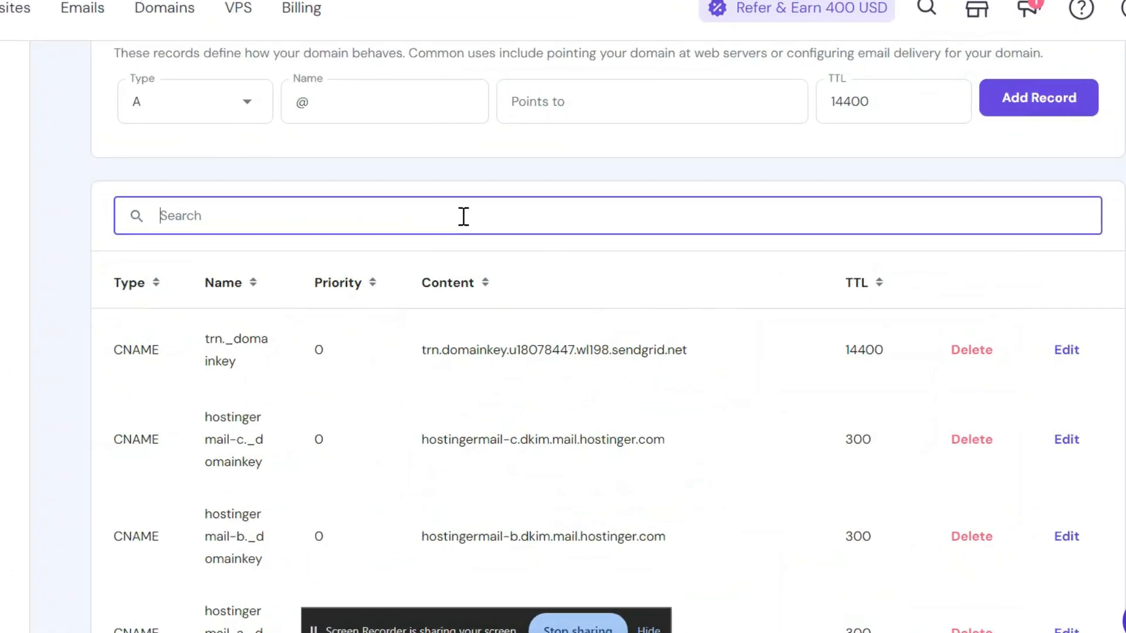
{"action": "type", "text": "spf"}
{"action": "left_click", "coordinate": [465, 210]}
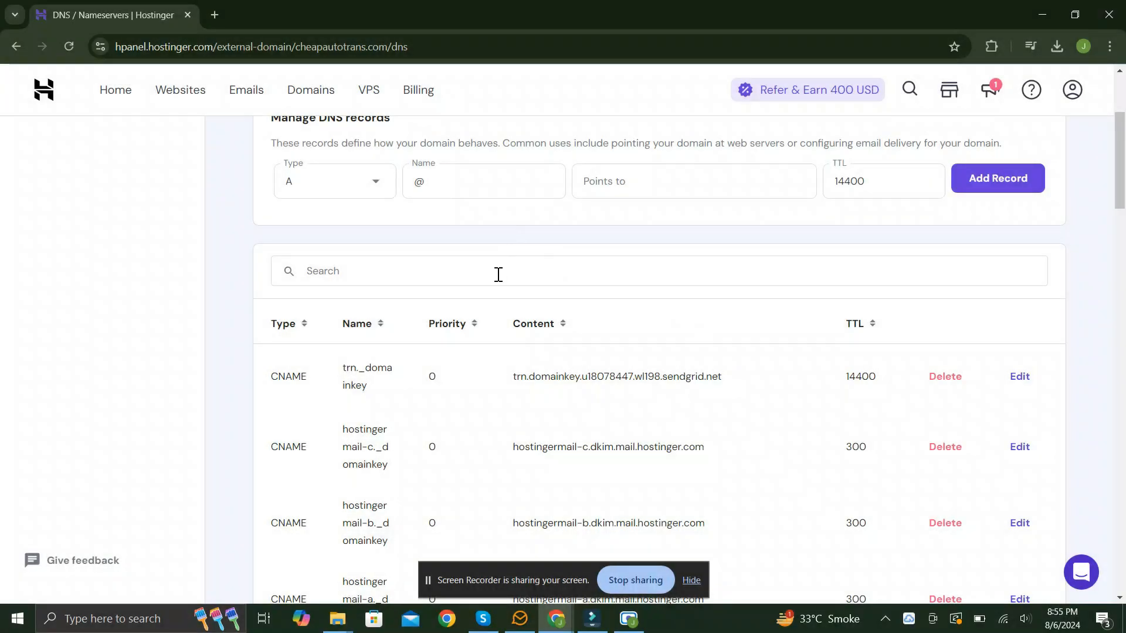
{"action": "left_click", "coordinate": [498, 274]}
{"action": "type", "text": "dmarc"}
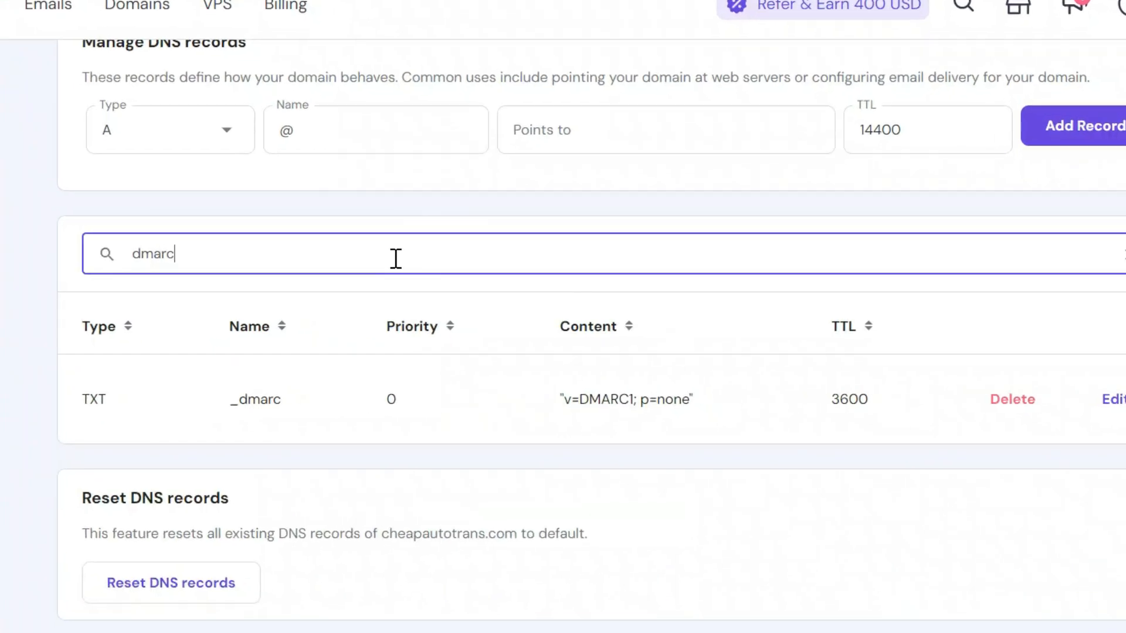
Search the domain's DNS records for "dkim" and look through the matching entries
{"action": "left_click", "coordinate": [415, 220]}
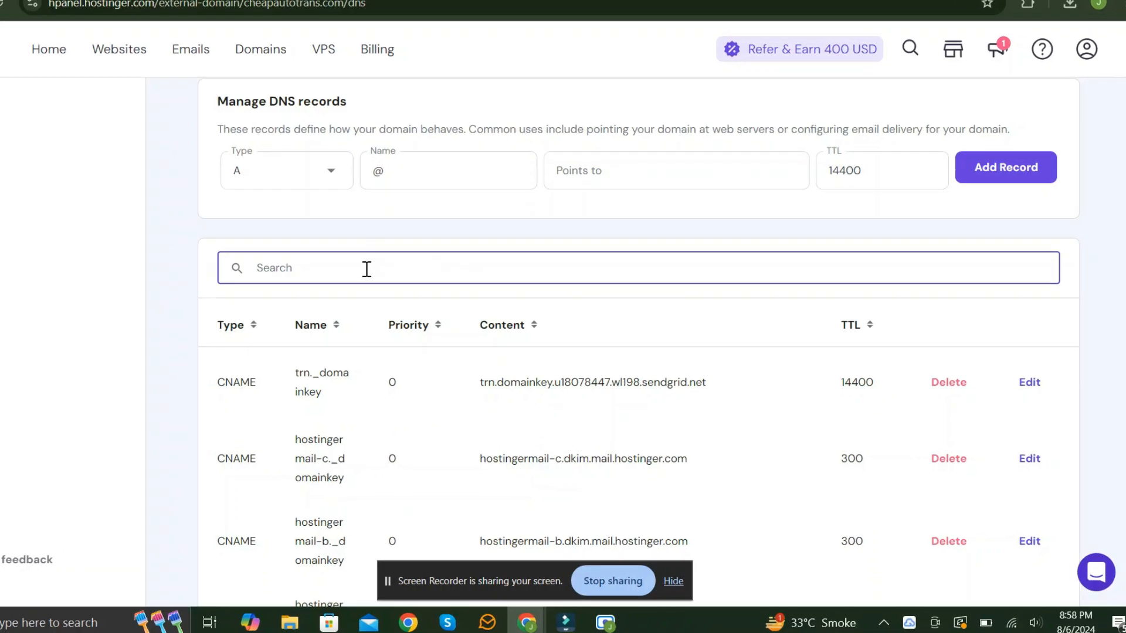
{"action": "type", "text": "dkim"}
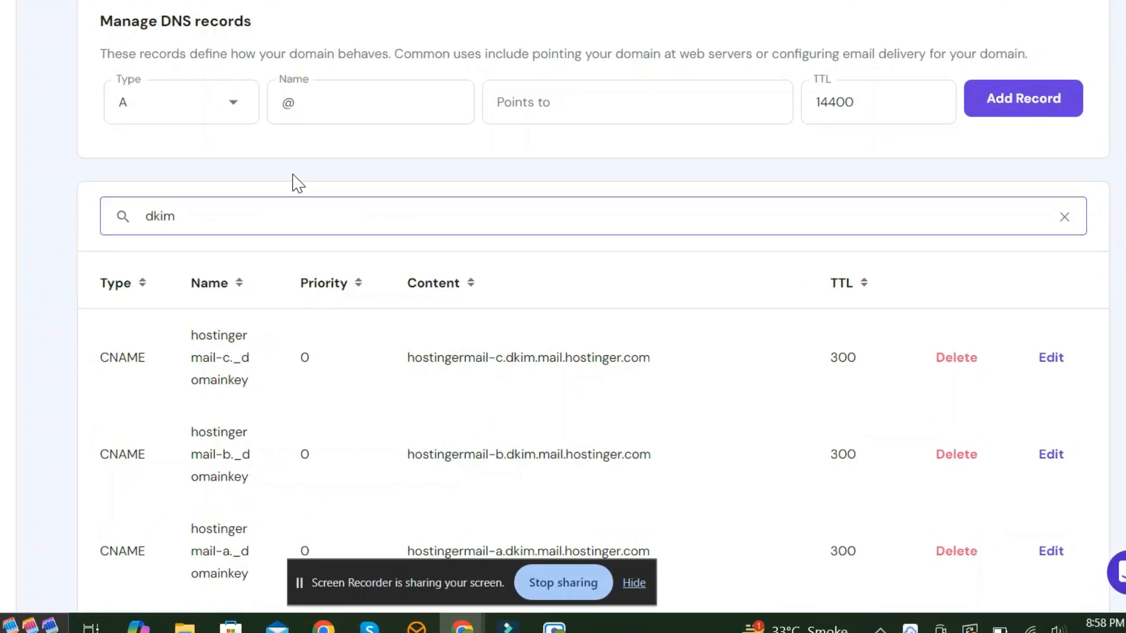
{"action": "middle_click", "coordinate": [292, 173]}
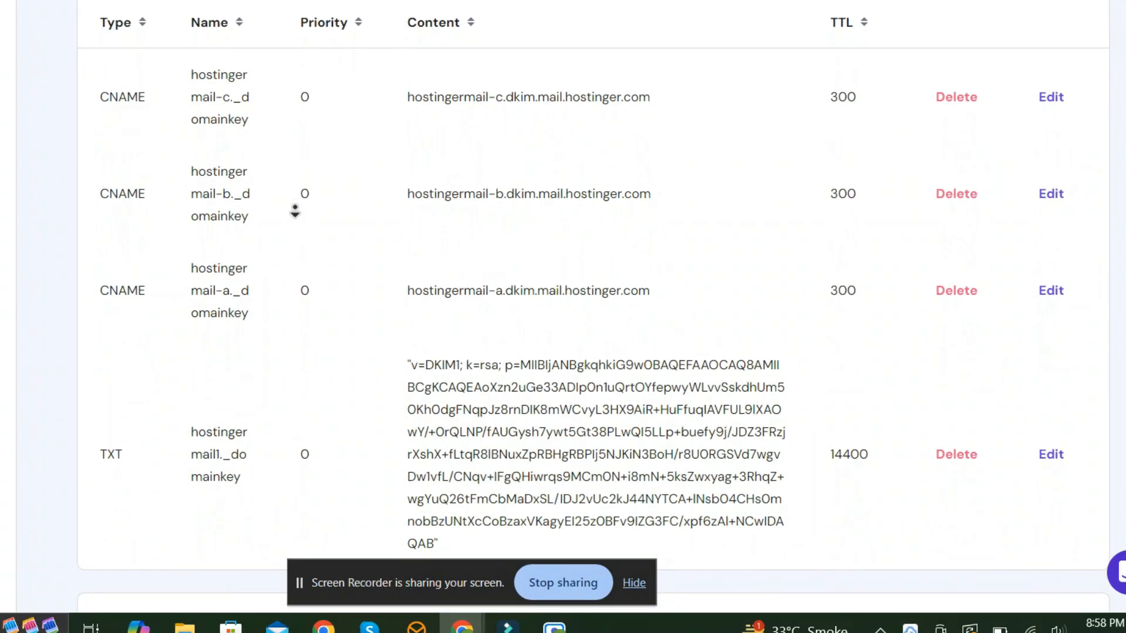
{"action": "middle_click", "coordinate": [295, 209]}
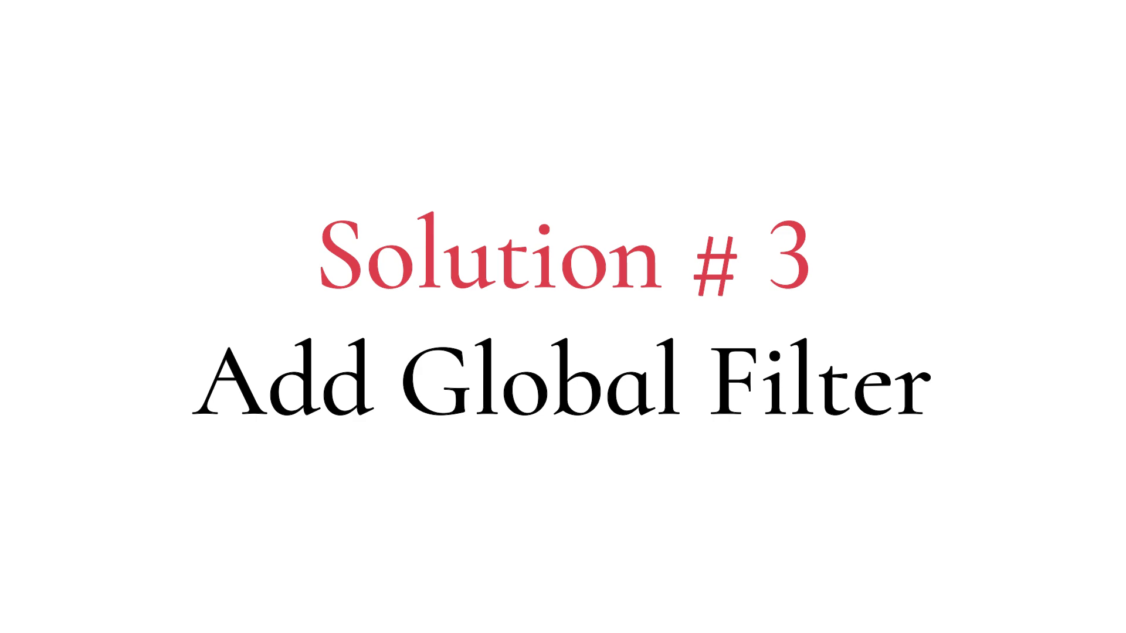
Complete the Gmail draft's subject as "Link to Order Form" and send it
{"action": "type", "text": "to Order Form"}
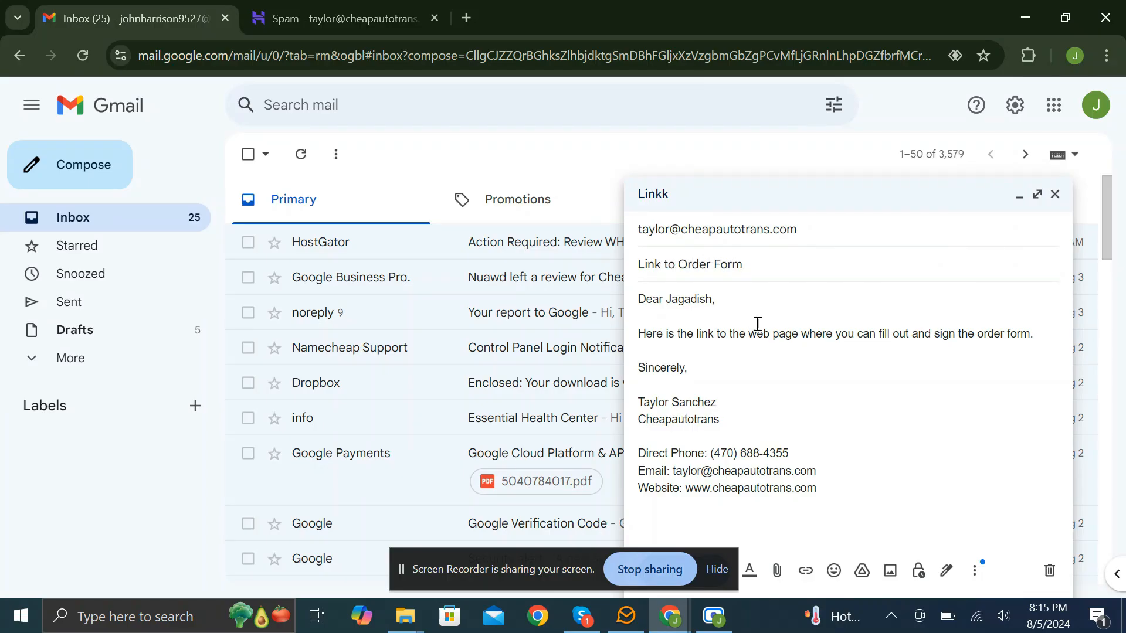
{"action": "left_click_drag", "start_coordinate": [548, 567], "coordinate": [448, 564]}
{"action": "left_click", "coordinate": [667, 573]}
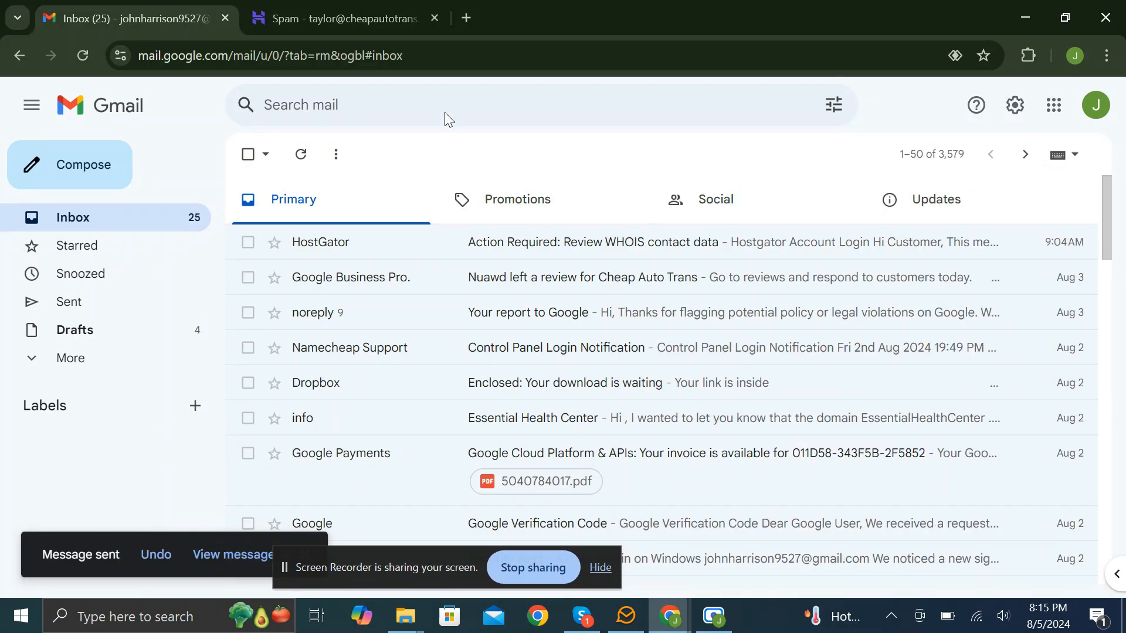
Check the refreshed Spam folder in the Hostinger webmail and open the "Link to Order Form" message
{"action": "left_click", "coordinate": [331, 19]}
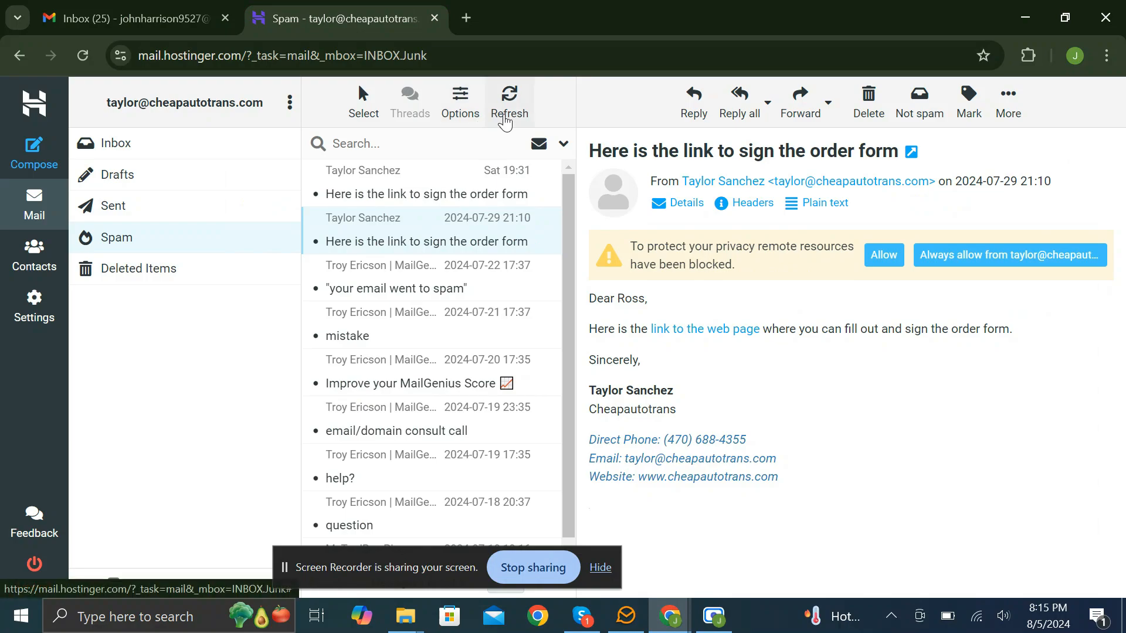
{"action": "left_click", "coordinate": [505, 120]}
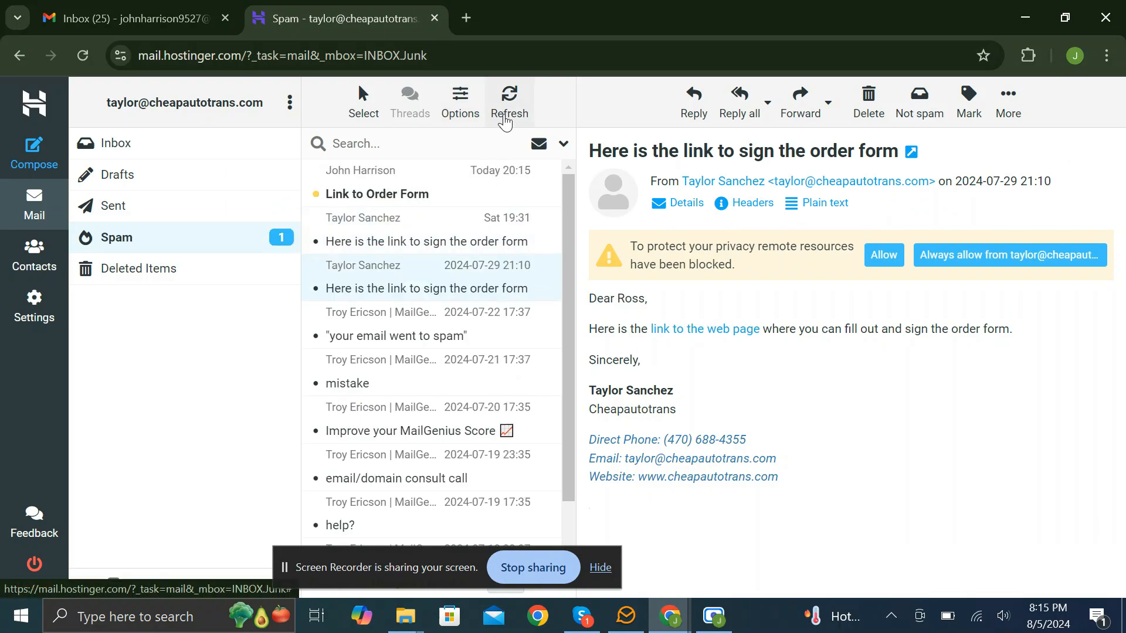
{"action": "left_click", "coordinate": [446, 190]}
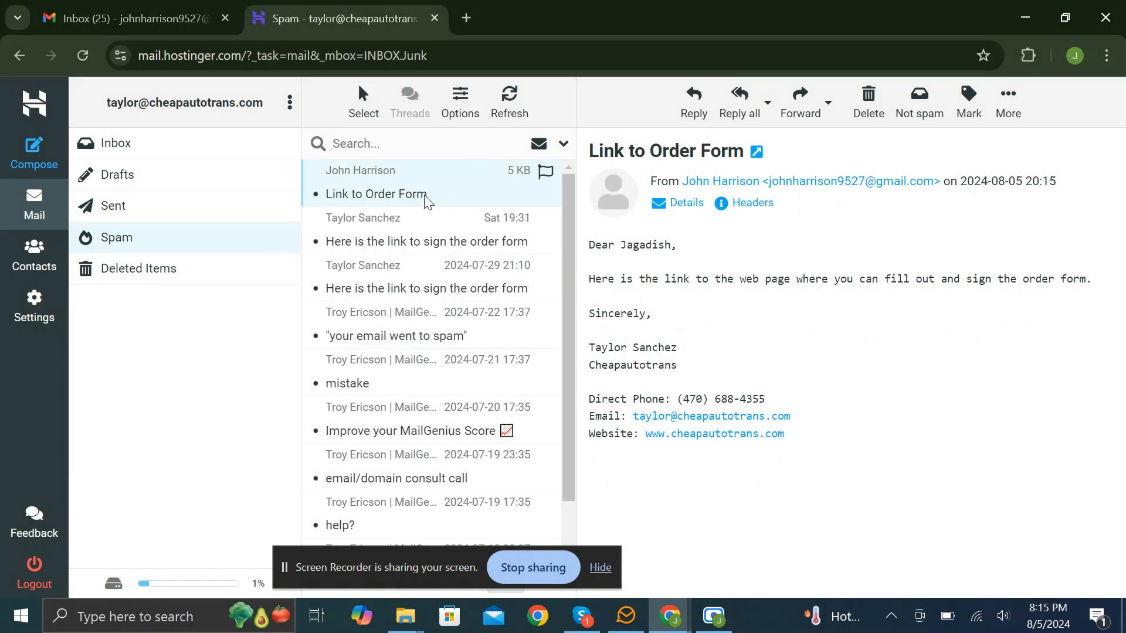
Create a mail filter named "Move Emails To Inbox Automatically" with the scope "matching all of the following rules"
{"action": "left_click", "coordinate": [32, 317]}
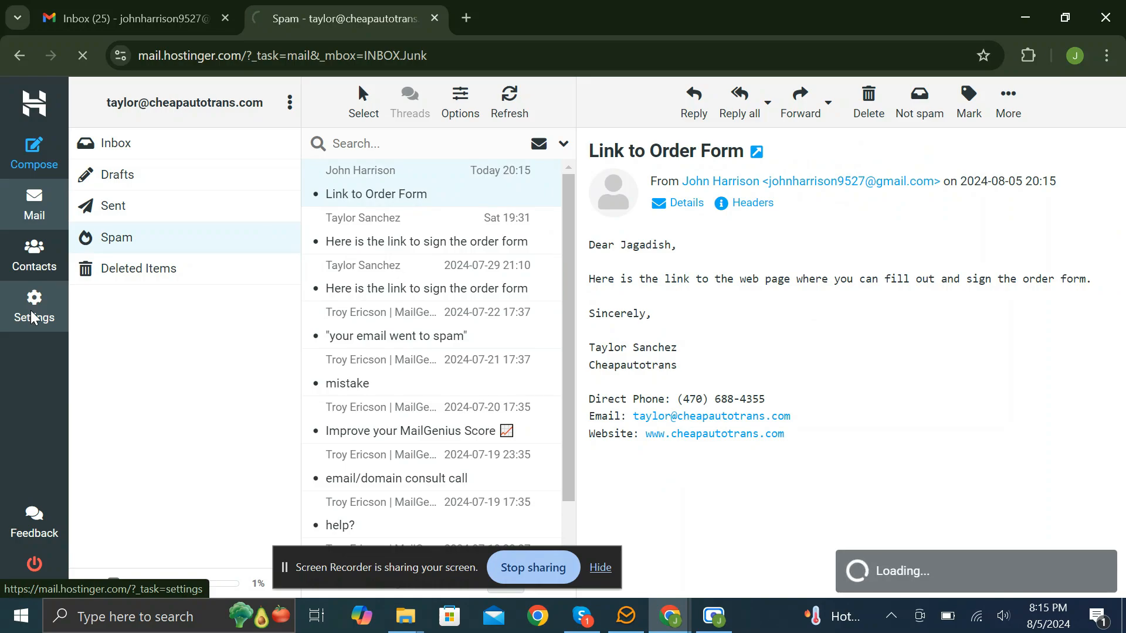
{"action": "left_click", "coordinate": [167, 311]}
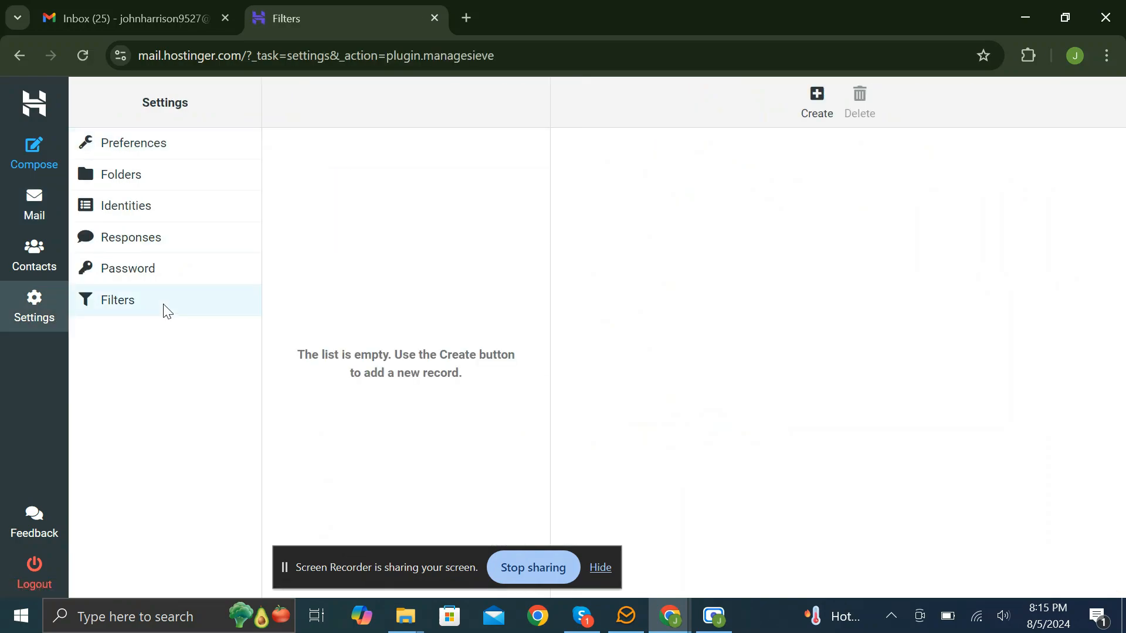
{"action": "left_click", "coordinate": [811, 119]}
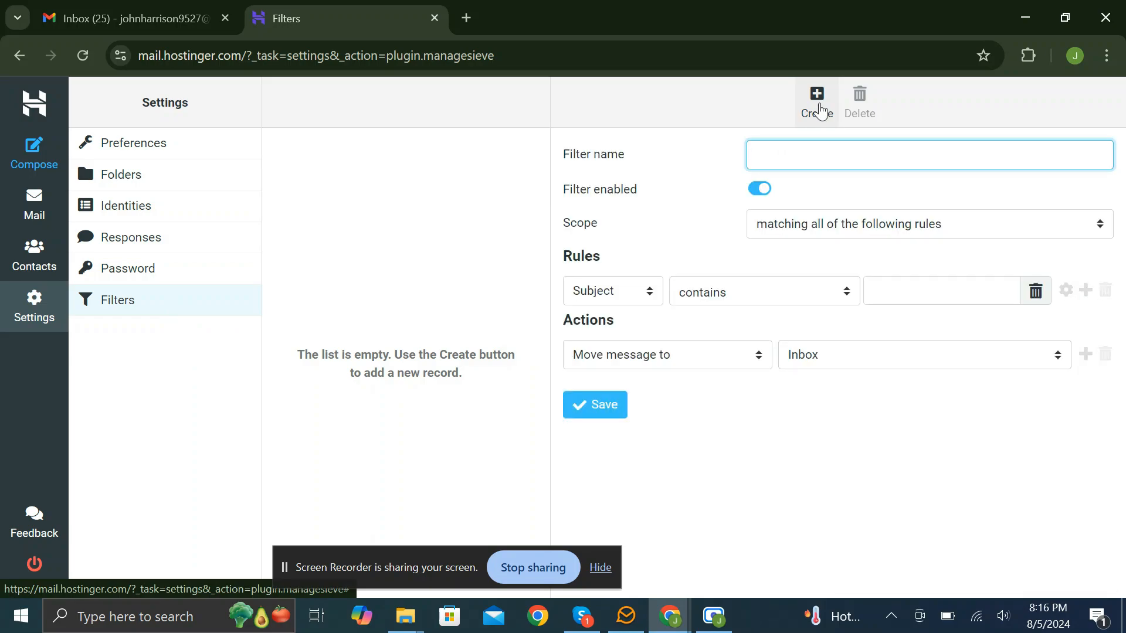
{"action": "type", "text": "Move Emails To Inbox Automatically"}
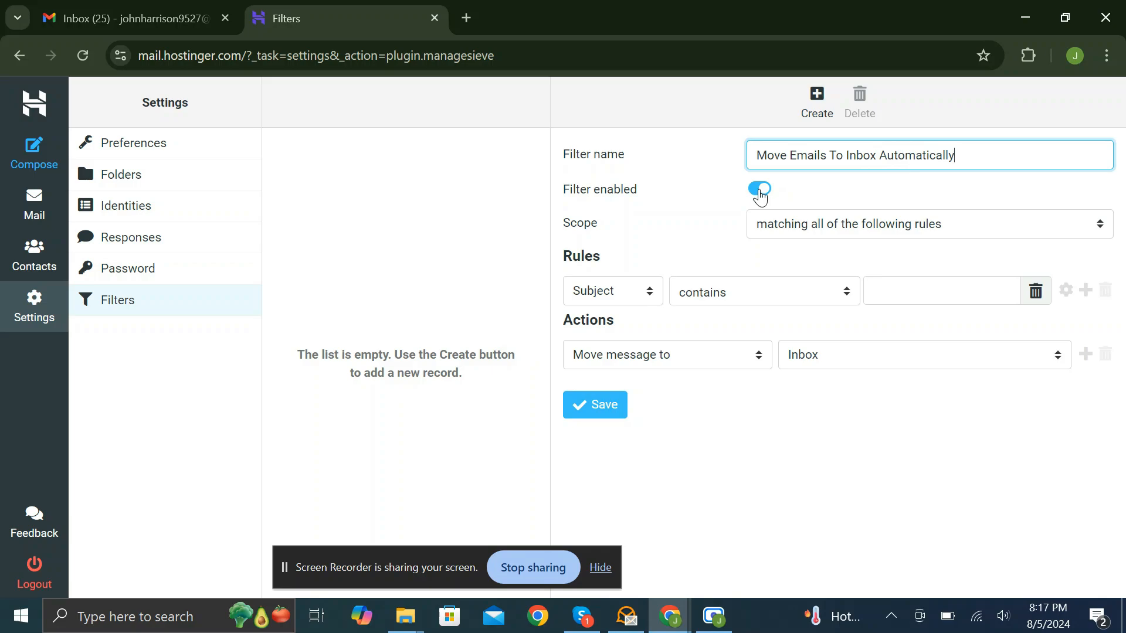
{"action": "left_click", "coordinate": [860, 228]}
{"action": "left_click", "coordinate": [861, 228]}
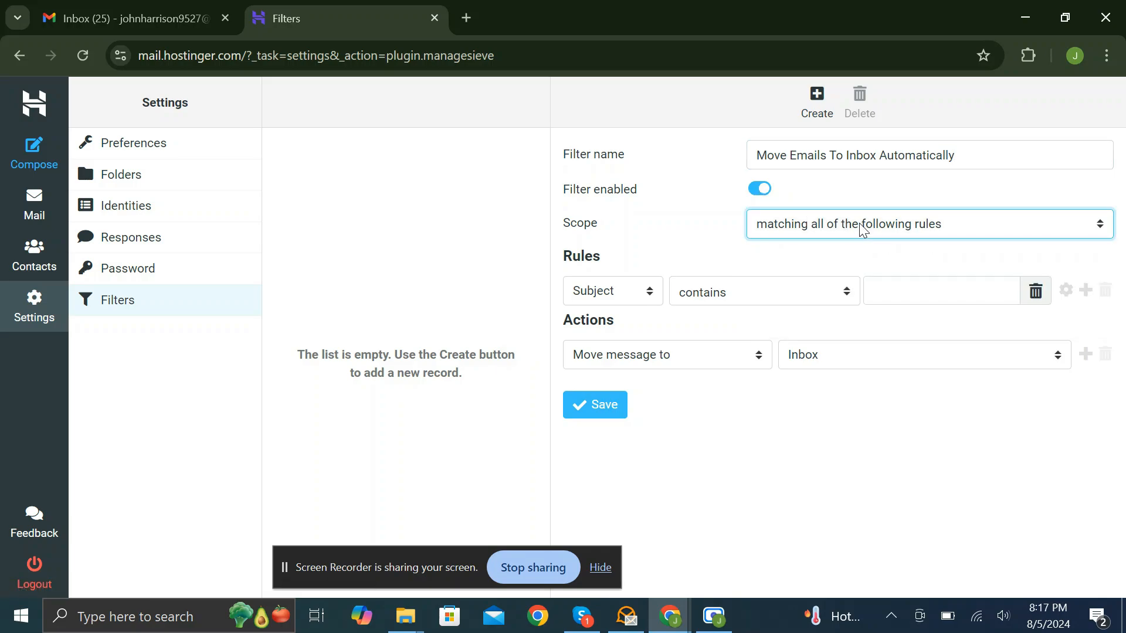
Define the filter rule as a custom header named X-SPAM that contains "Yes"
{"action": "left_click", "coordinate": [635, 292]}
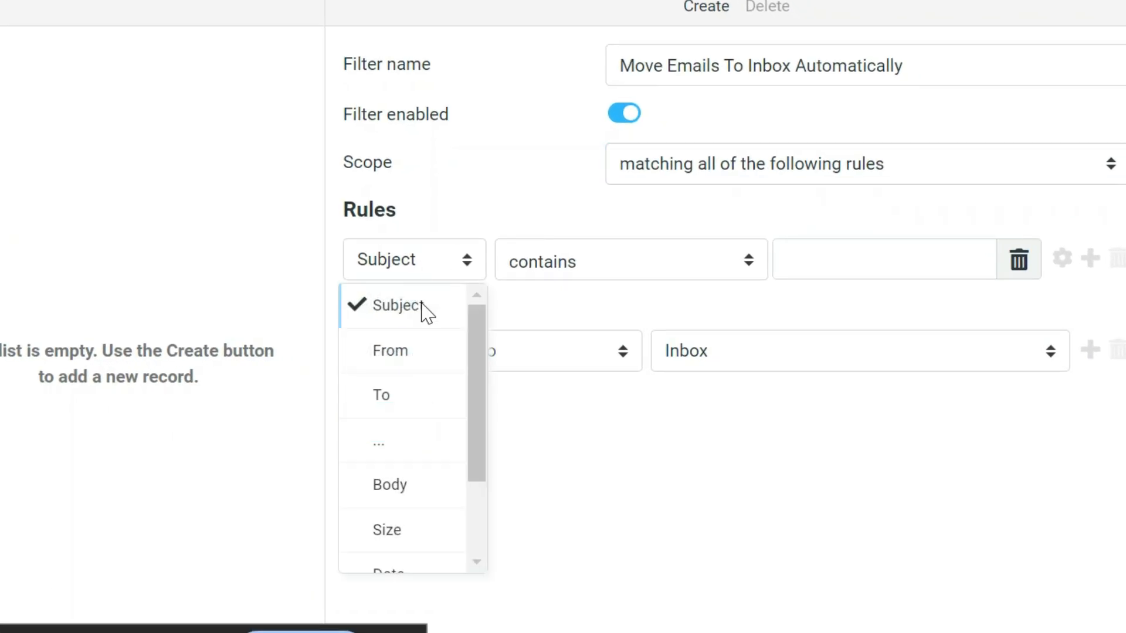
{"action": "left_click", "coordinate": [410, 442]}
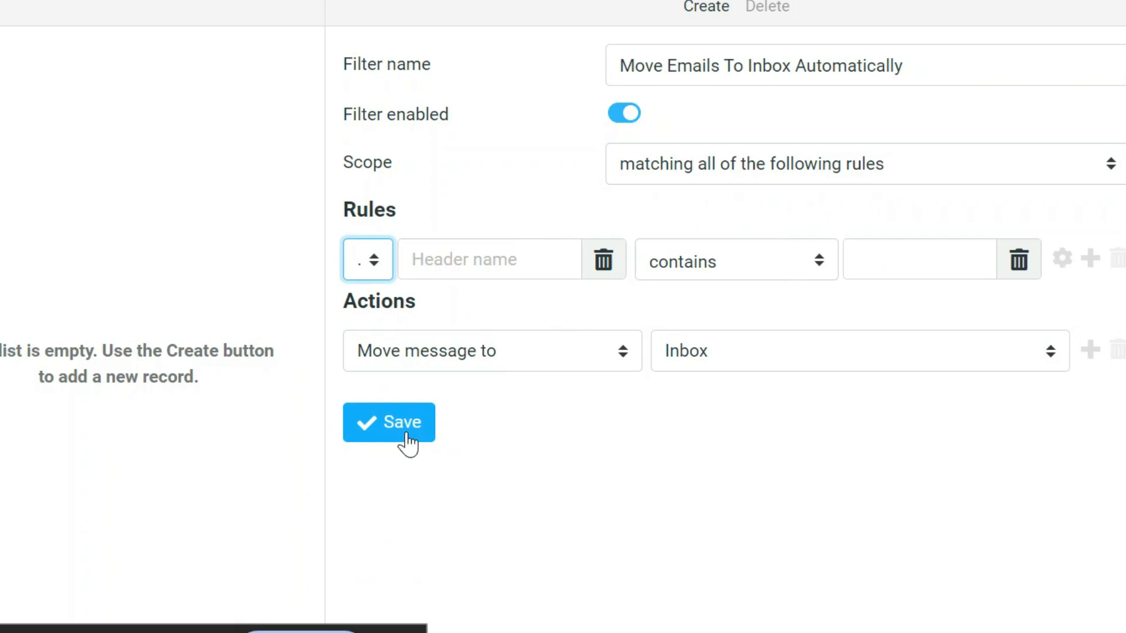
{"action": "left_click", "coordinate": [528, 262]}
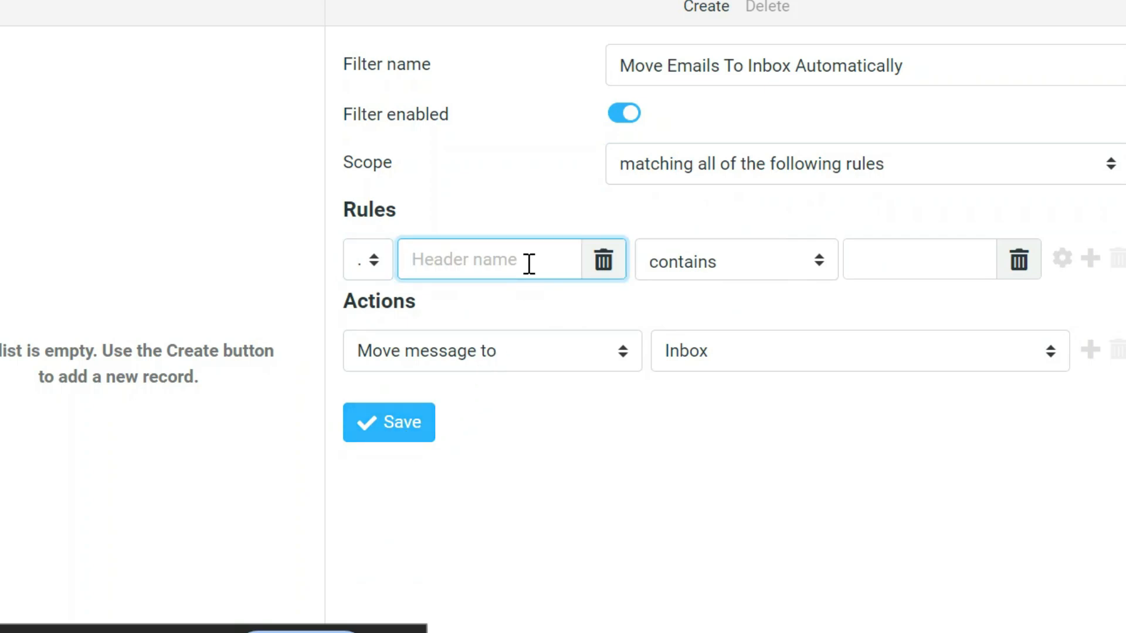
{"action": "type", "text": "X-S"}
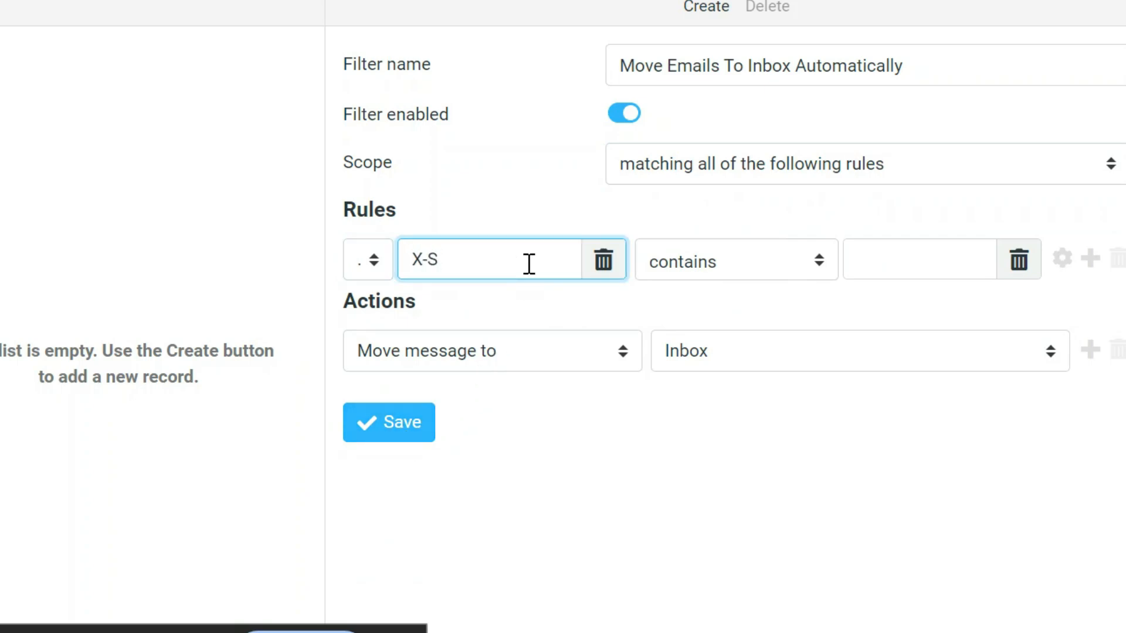
{"action": "type", "text": "PAM"}
{"action": "left_click", "coordinate": [889, 262]}
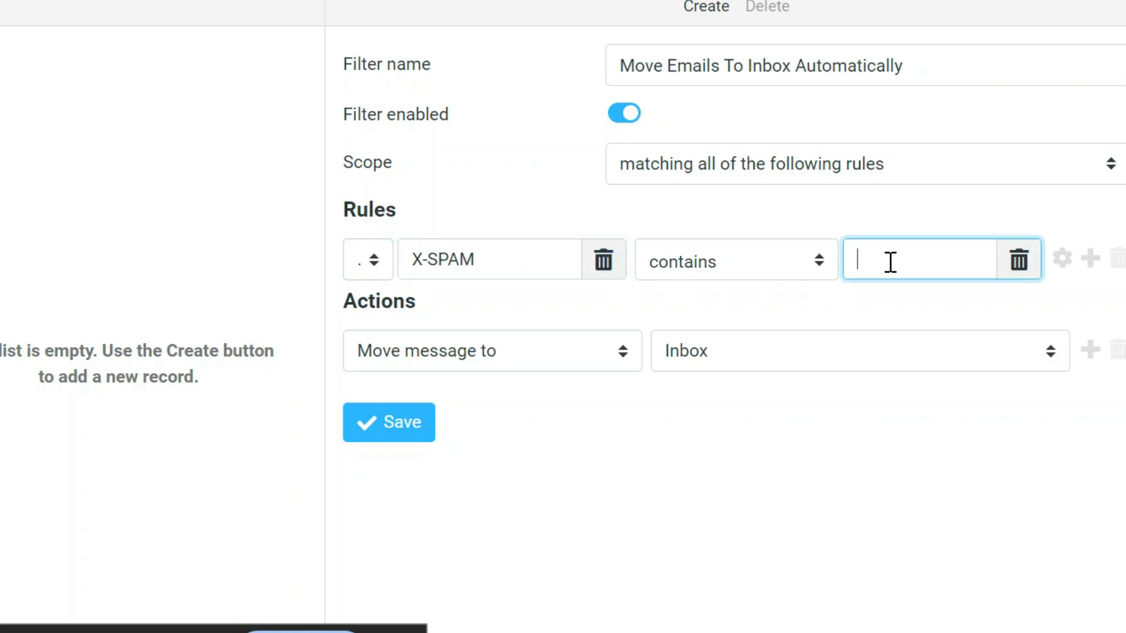
{"action": "type", "text": "Yes"}
Keep the filter action as moving the message to Inbox and save the filter
{"action": "double_click", "coordinate": [473, 356]}
{"action": "left_click", "coordinate": [695, 355]}
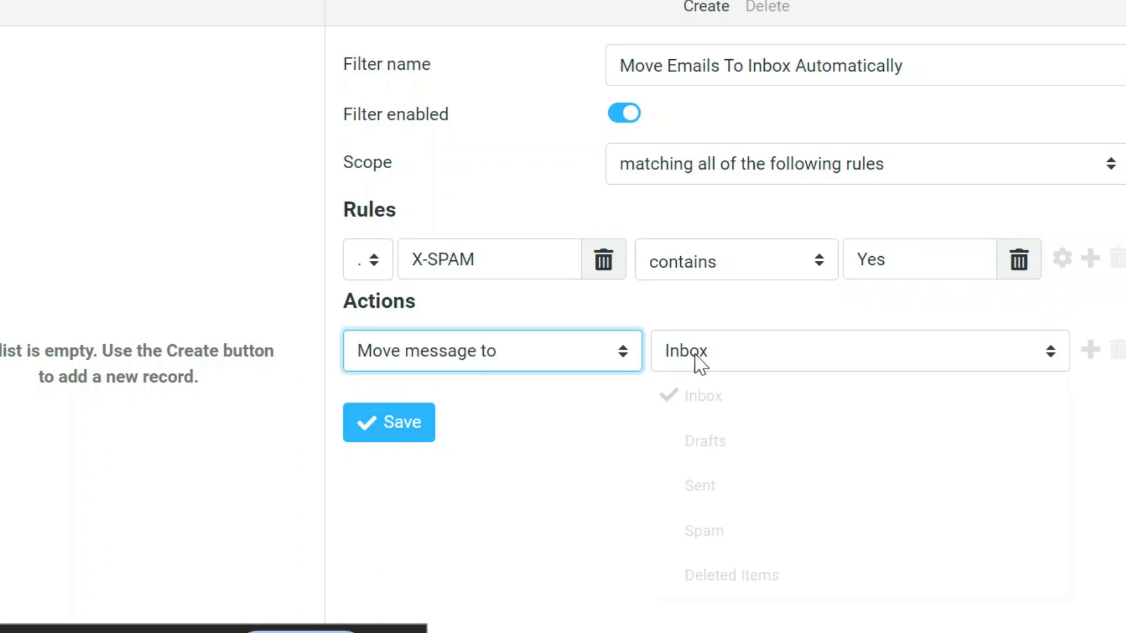
{"action": "left_click", "coordinate": [697, 361]}
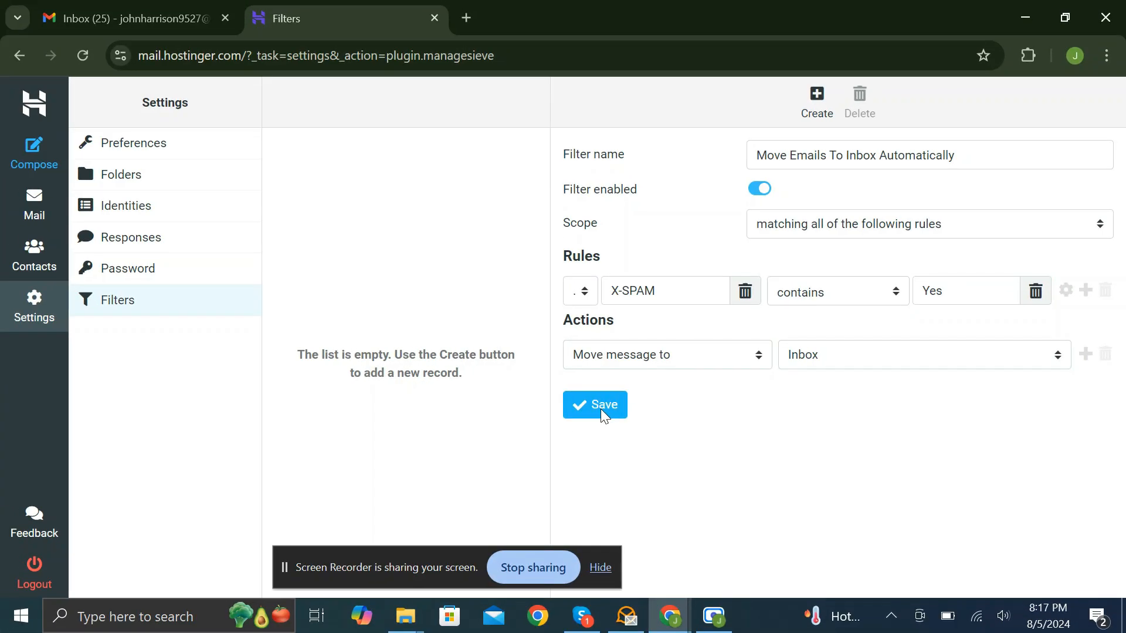
{"action": "left_click", "coordinate": [600, 409]}
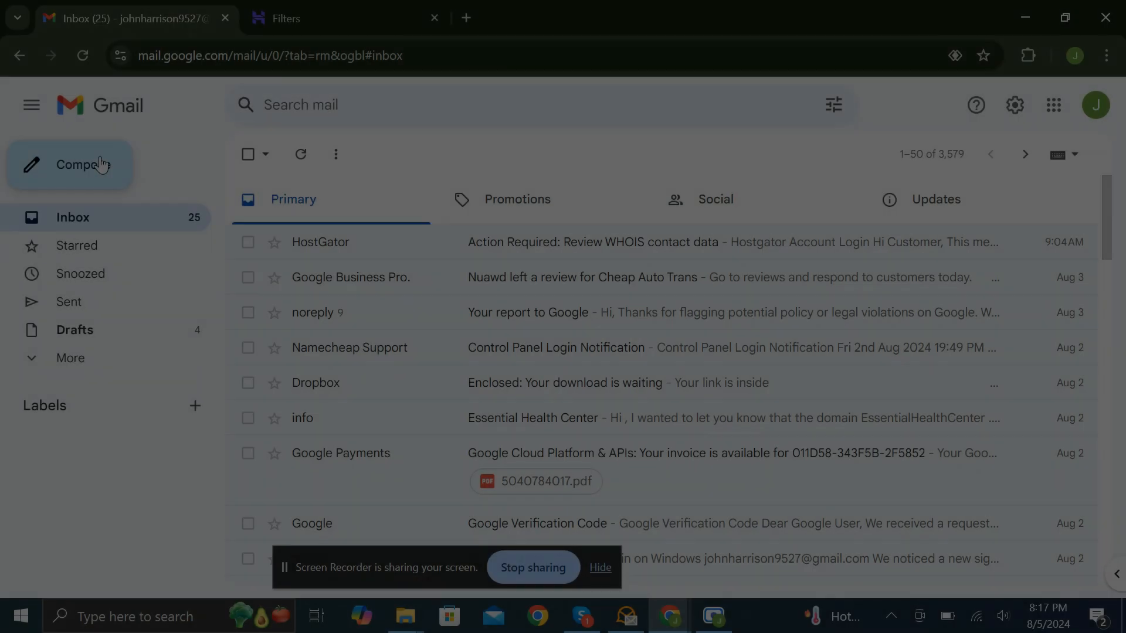
Start a new email in Gmail and paste the copied order form text into the message body
{"action": "left_click", "coordinate": [97, 165]}
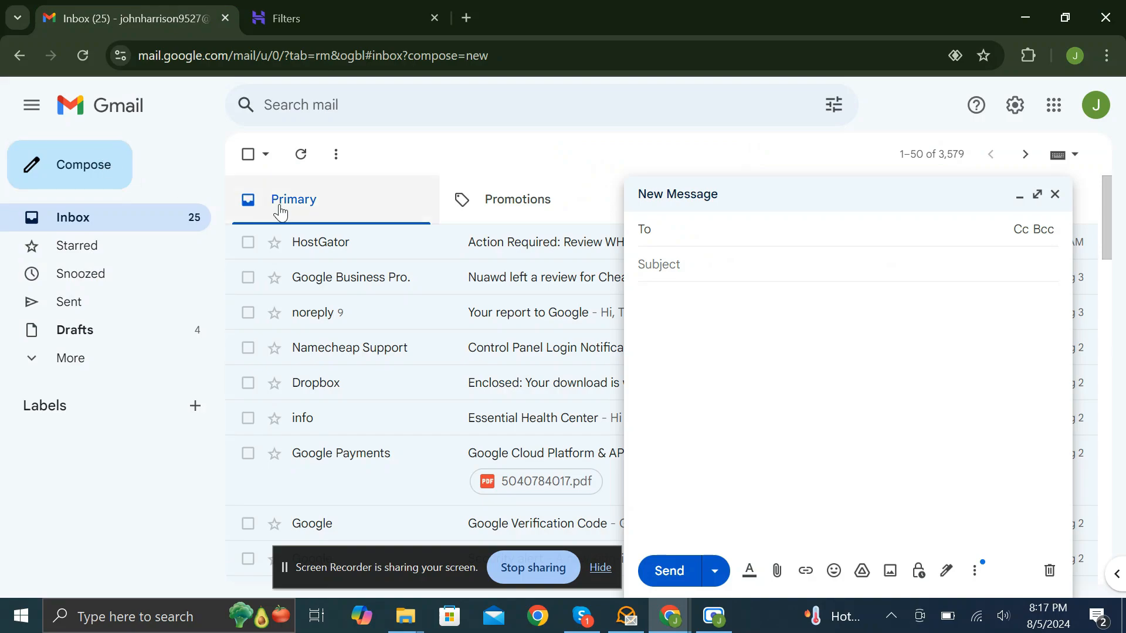
{"action": "right_click", "coordinate": [664, 303]}
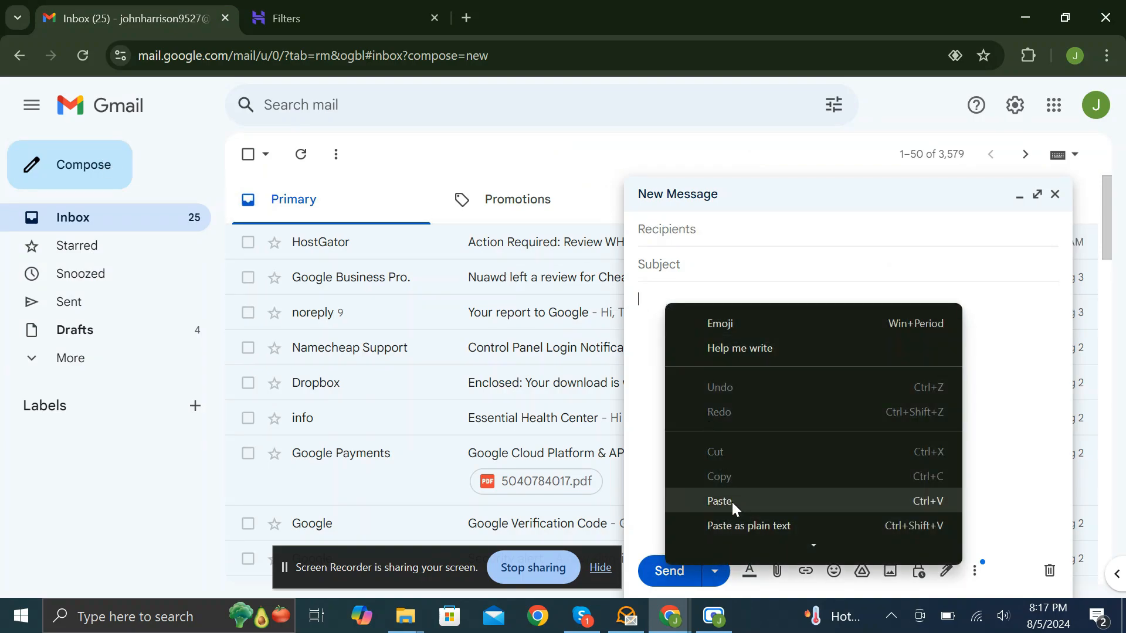
{"action": "left_click", "coordinate": [731, 502]}
Address the email to the Hostinger mailbox, set the subject to "Link to order form" and send it
{"action": "left_click", "coordinate": [728, 234]}
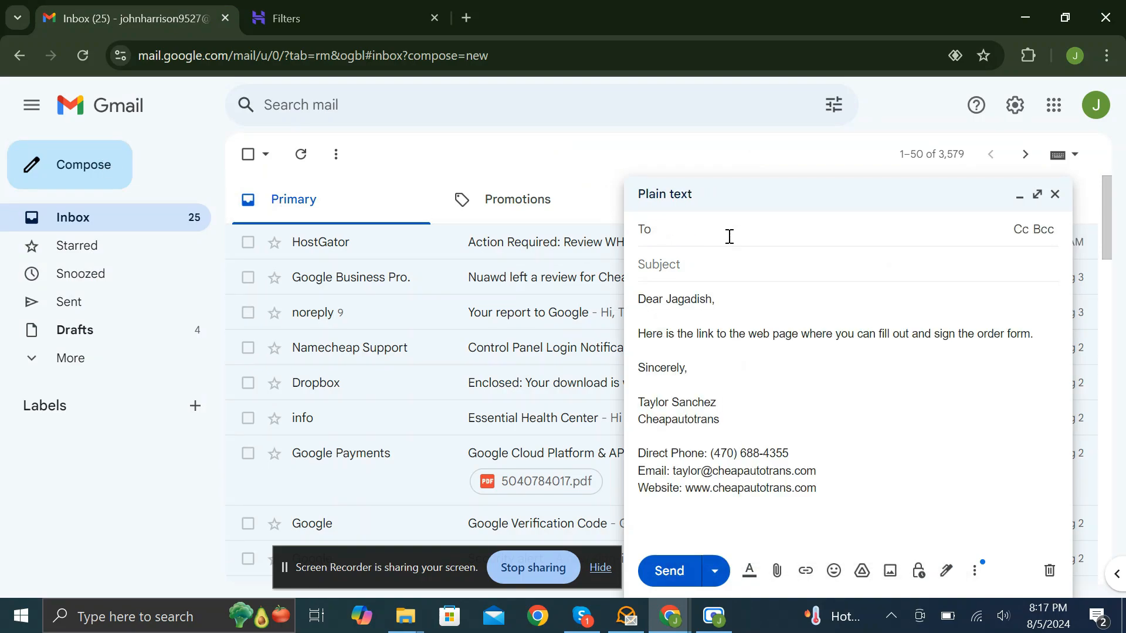
{"action": "type", "text": "tay"}
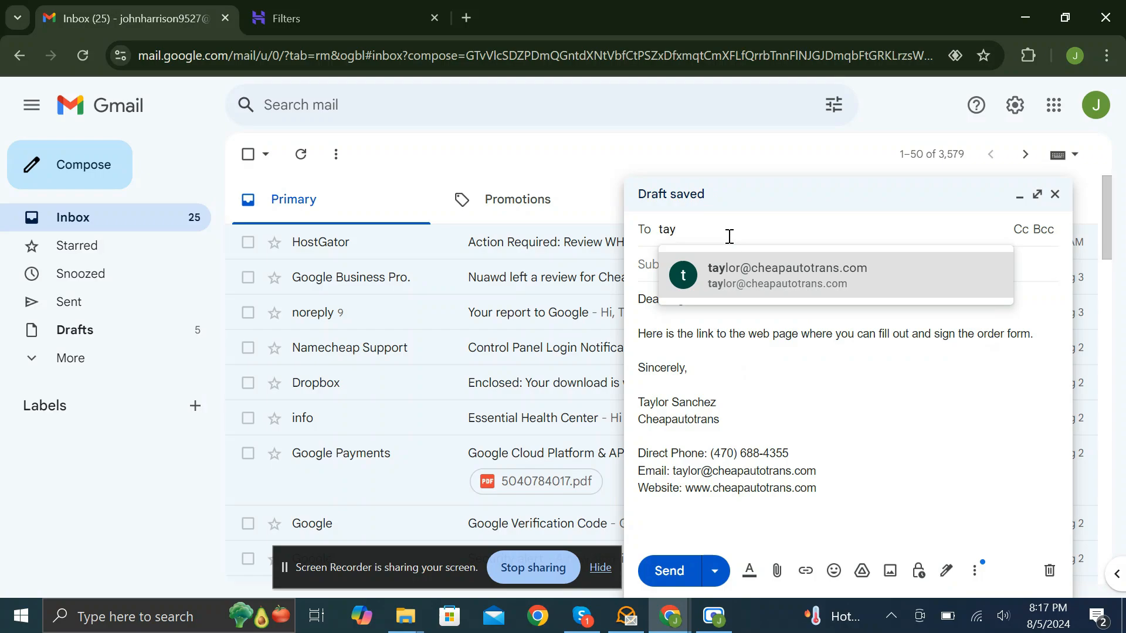
{"action": "left_click", "coordinate": [733, 268]}
{"action": "left_click", "coordinate": [727, 284]}
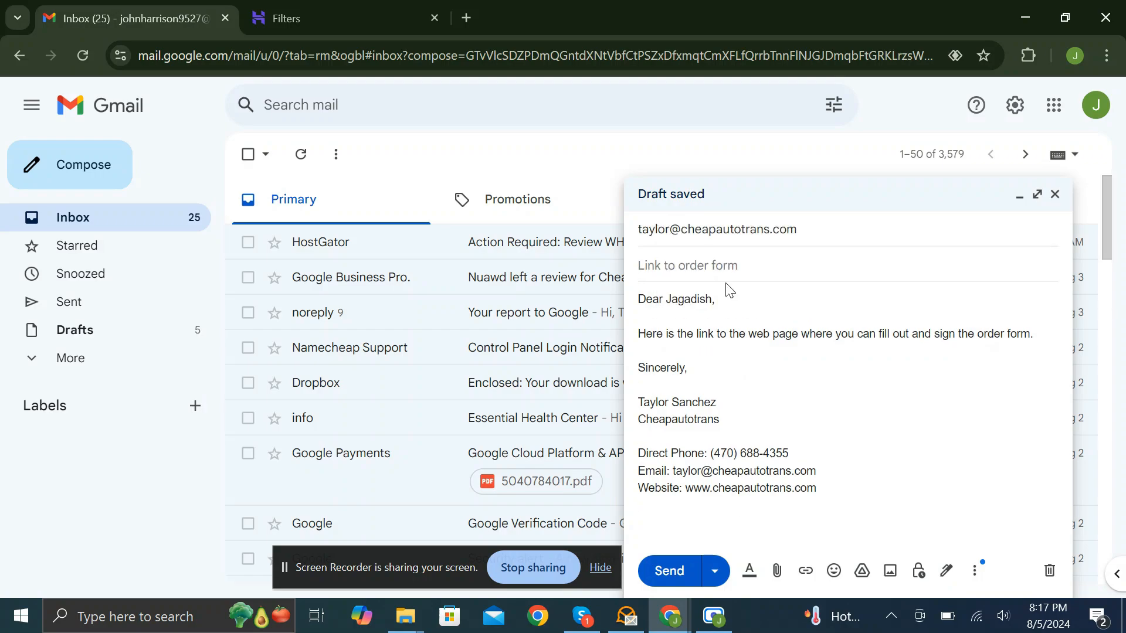
{"action": "type", "text": "Link"}
{"action": "key", "text": "Tab"}
{"action": "left_click", "coordinate": [669, 570]}
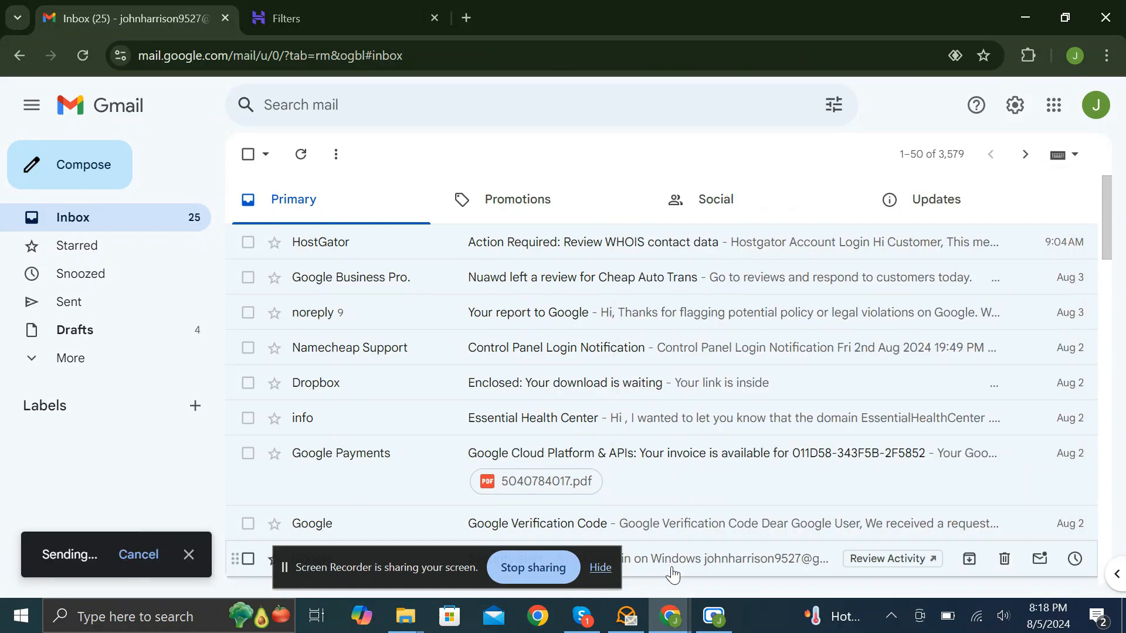
Switch to the Hostinger webmail, refresh the Inbox and open the "Link to order form" message
{"action": "left_click", "coordinate": [409, 20]}
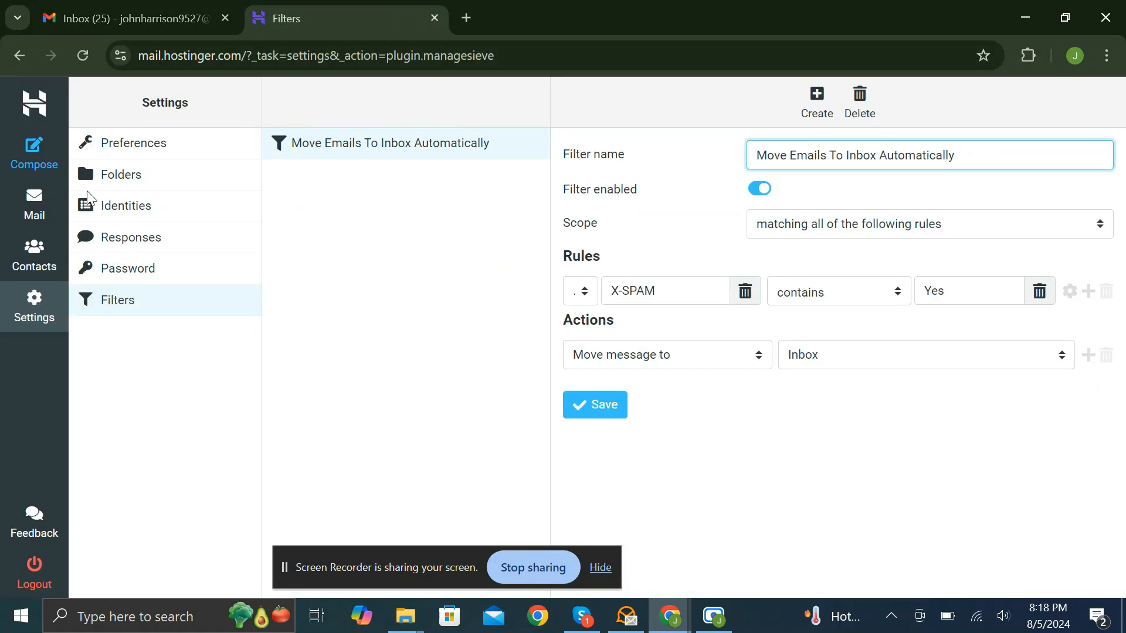
{"action": "left_click", "coordinate": [54, 209]}
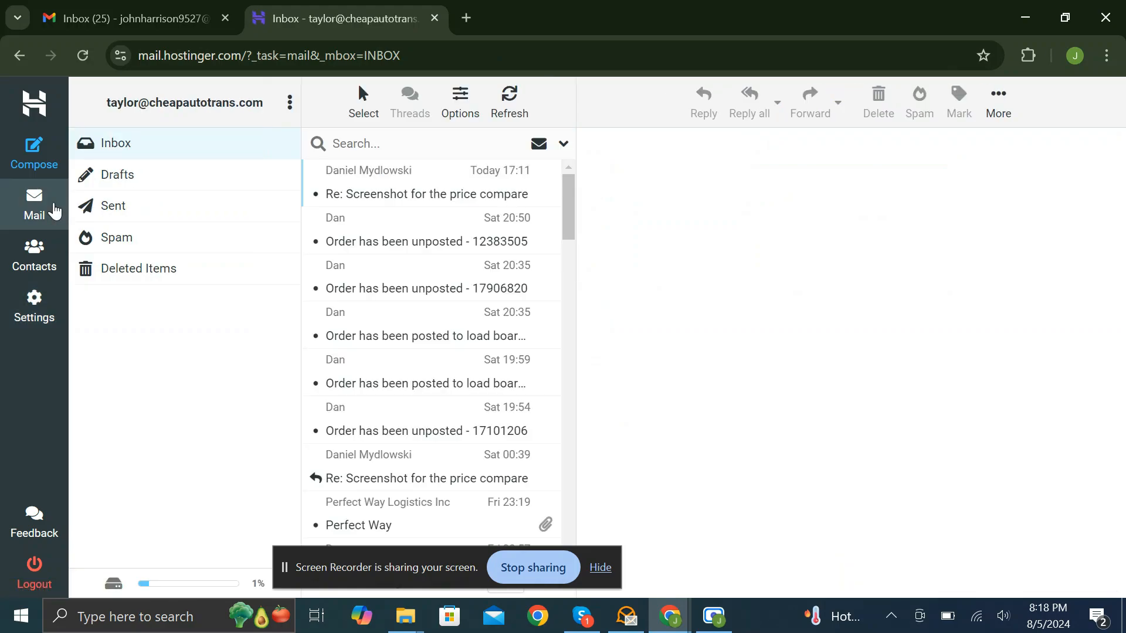
{"action": "left_click", "coordinate": [505, 113]}
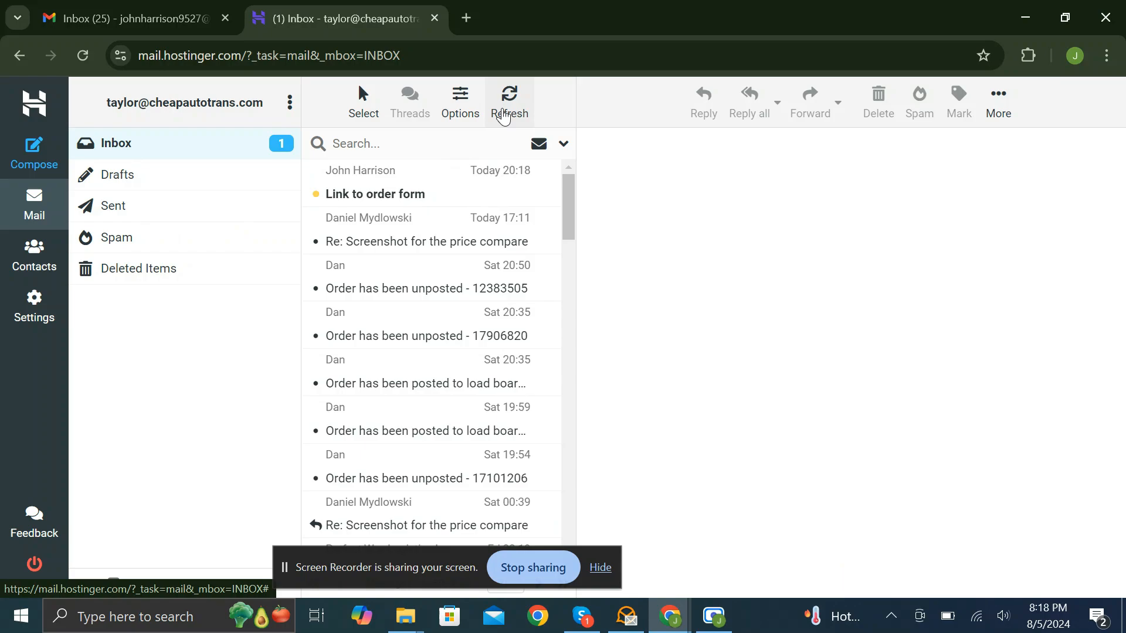
{"action": "left_click", "coordinate": [450, 194]}
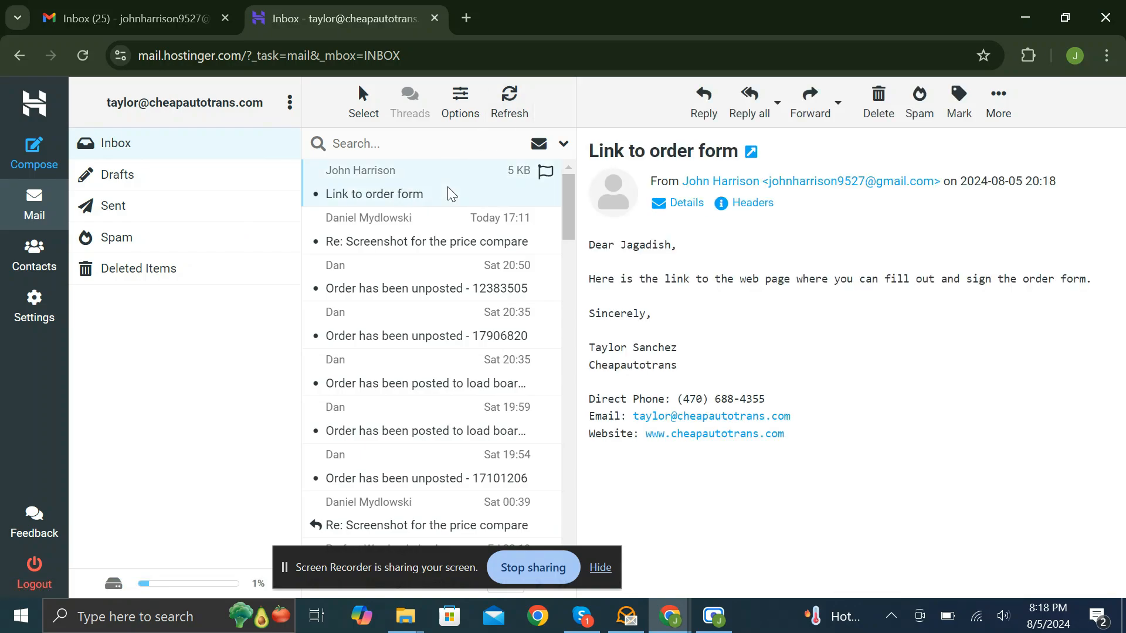